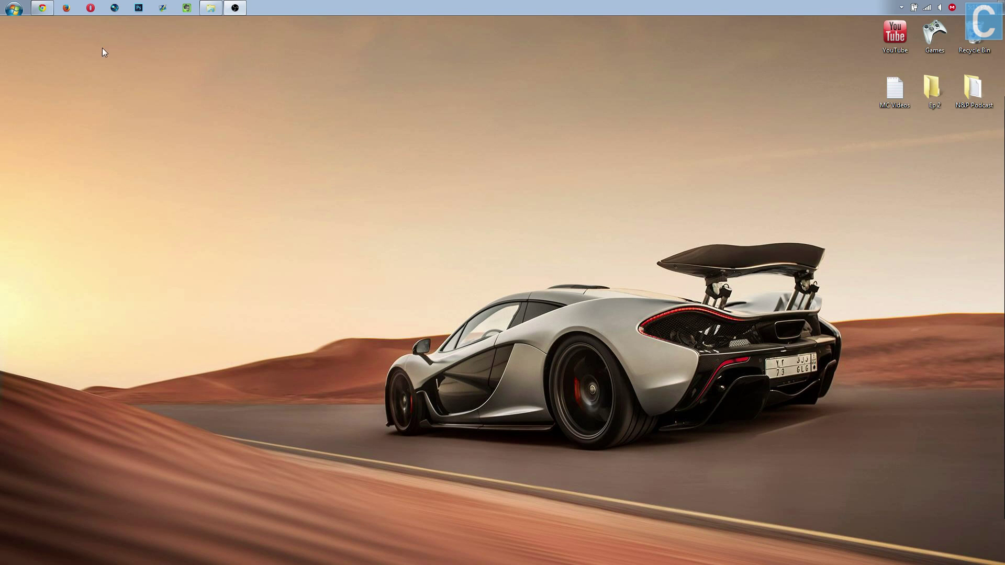
- Switch to Chrome and open the Texture Packs listing on Planet Minecraft
left_click(41, 8)
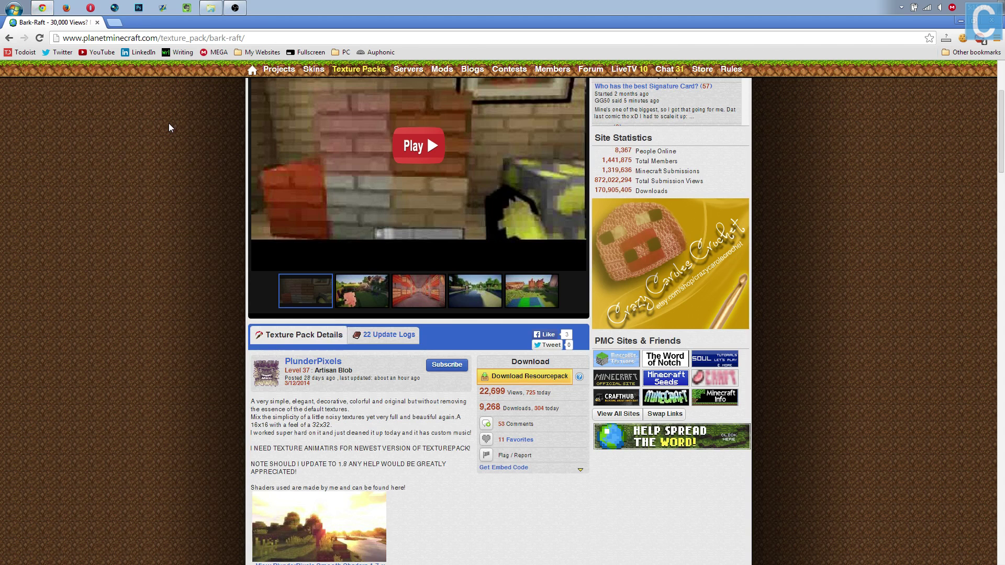
scroll(169, 124, "up", 3)
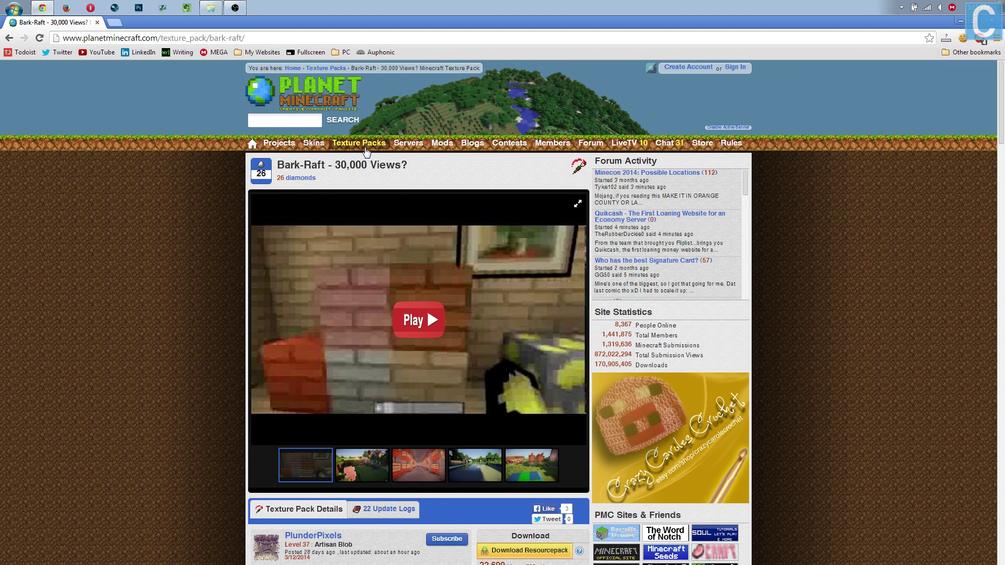
left_click(365, 149)
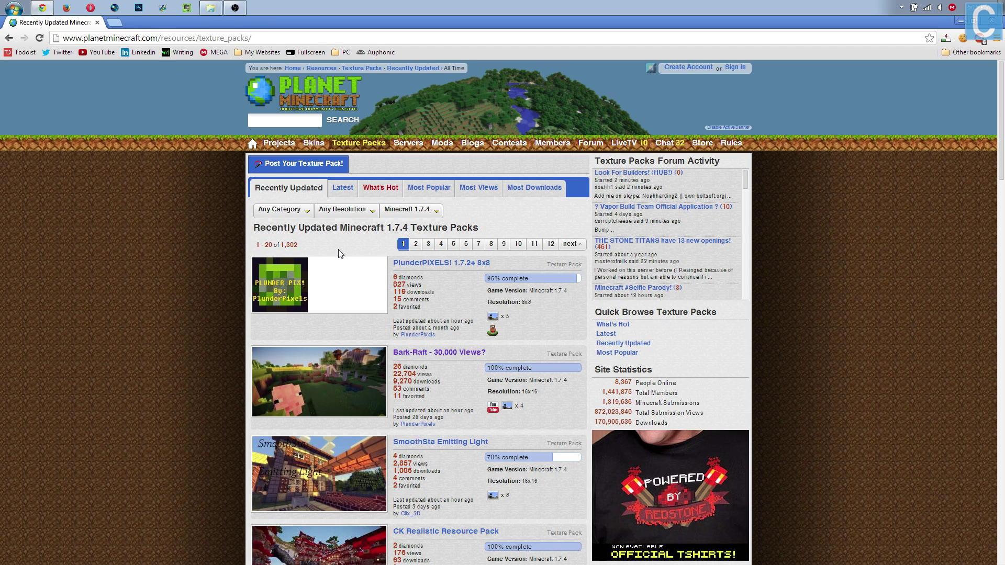
- Examine the recently updated texture packs and the game version filter for packs matching Minecraft 1.7.4
scroll(477, 238, "down", 2)
scroll(475, 234, "down", 2)
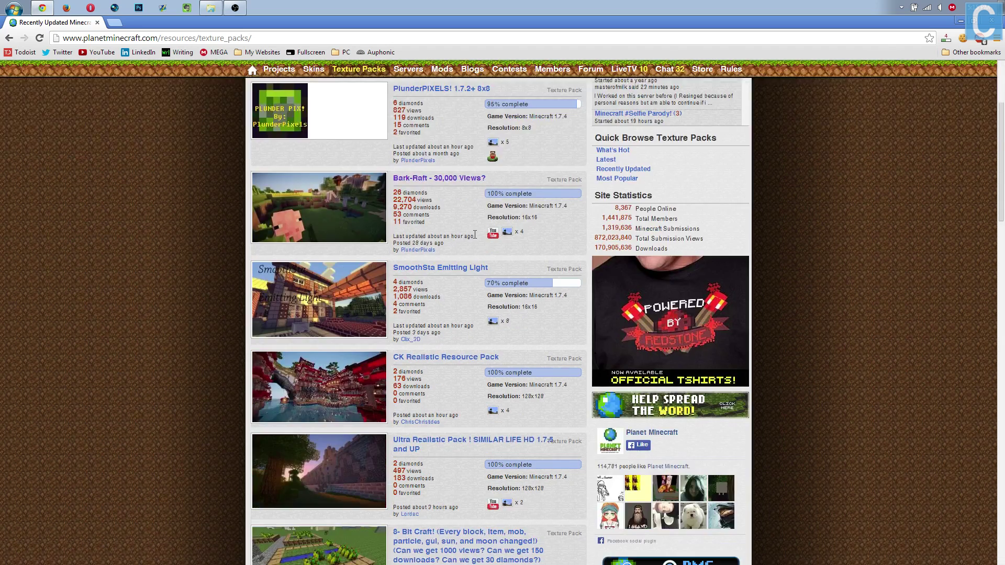
scroll(403, 205, "up", 4)
left_click(405, 209)
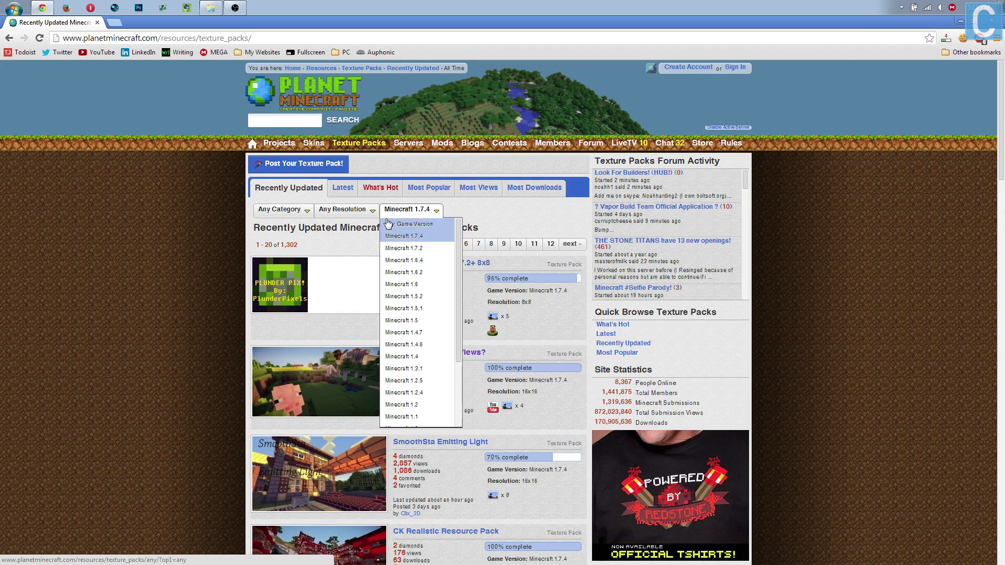
left_click(389, 227)
left_click_drag(389, 227, 404, 227)
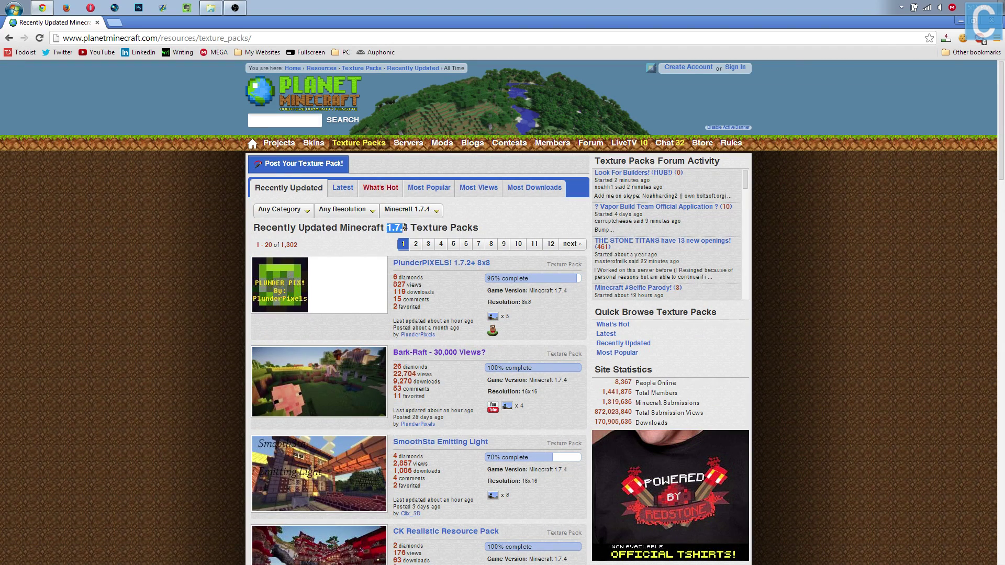
left_click(404, 225)
scroll(495, 277, "down", 6)
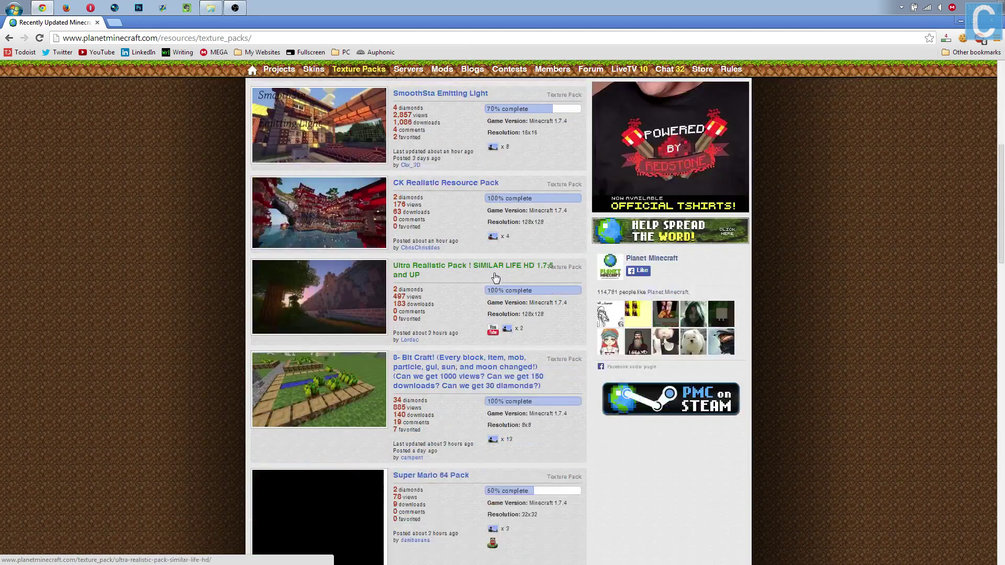
scroll(496, 278, "down", 2)
scroll(502, 285, "up", 8)
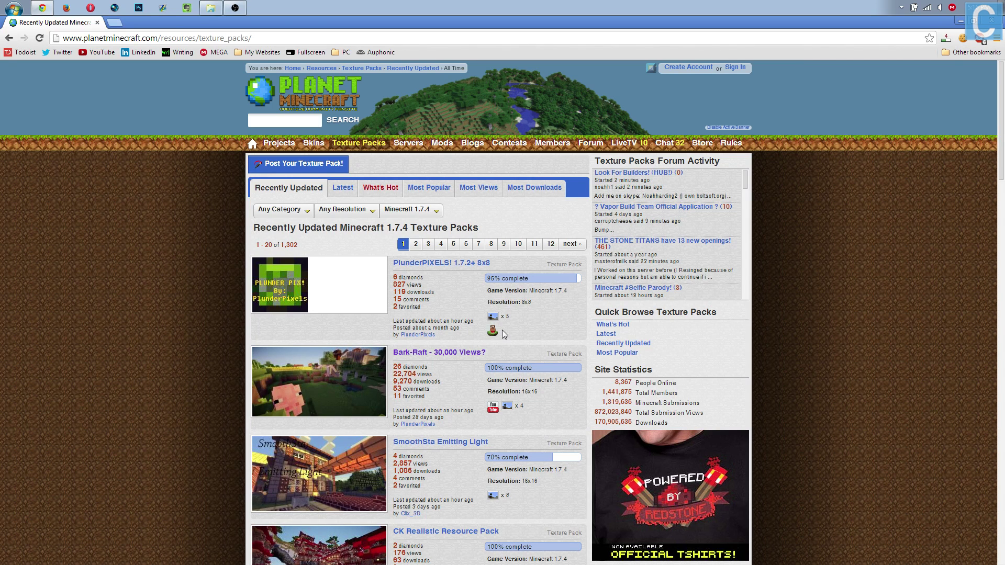
- Open the Bark-Raft texture pack and download Bark-Raft 1.7.4.zip from MediaFire, clearing the browser and pop-up windows away
left_click(425, 359)
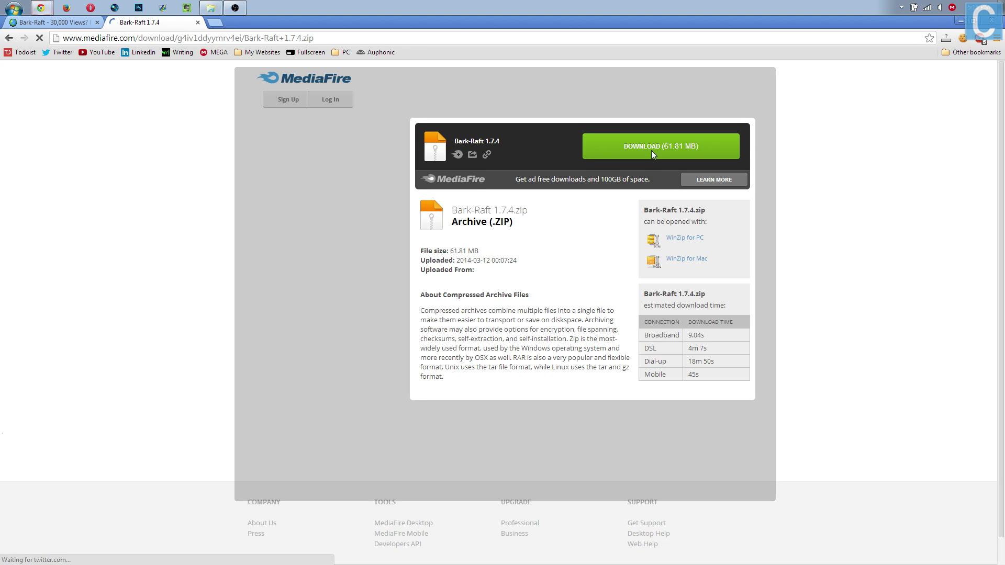
left_click(653, 152)
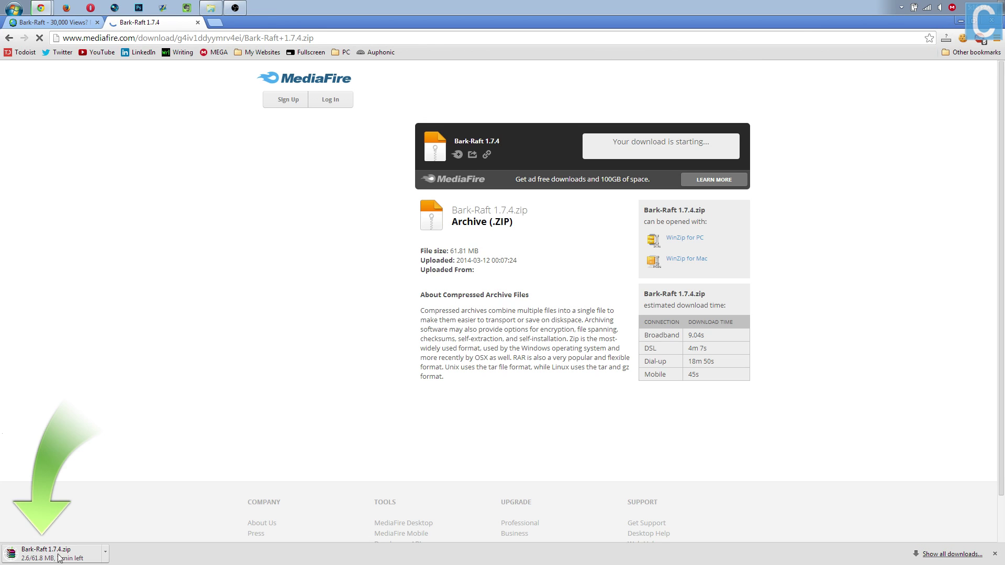
left_click(961, 21)
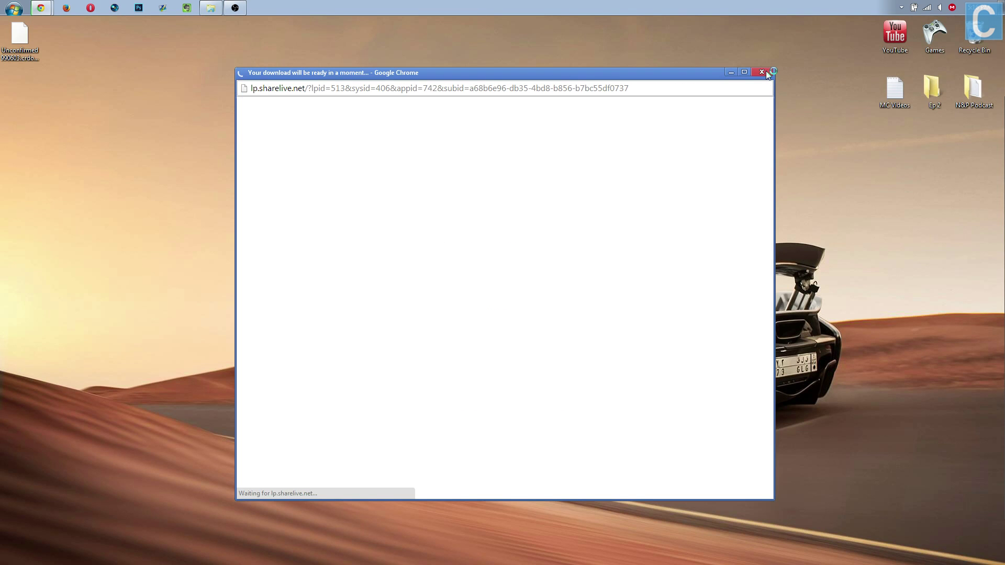
left_click(764, 72)
- Open the Minecraft launcher from the desktop Games folder and start the game
double_click(928, 39)
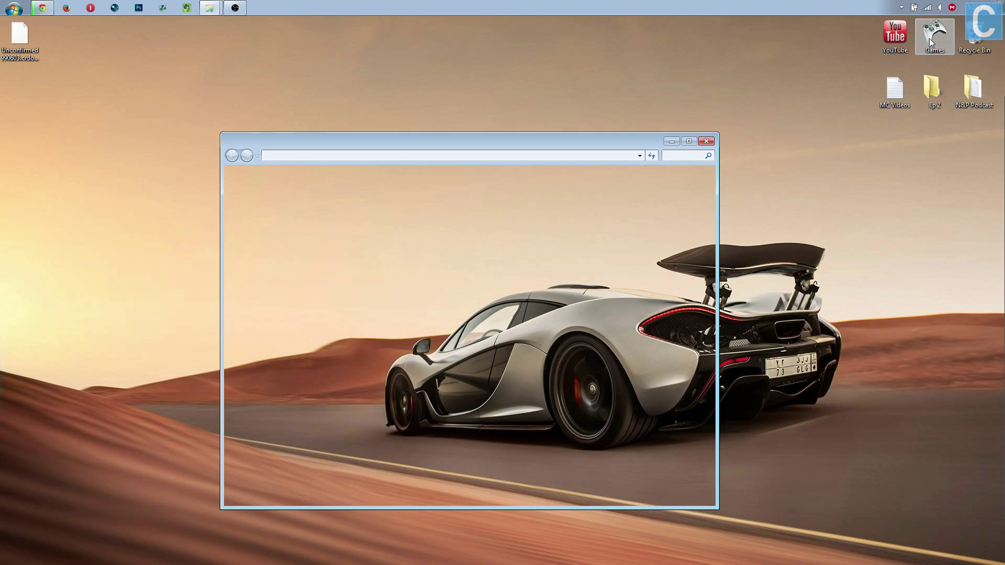
double_click(352, 252)
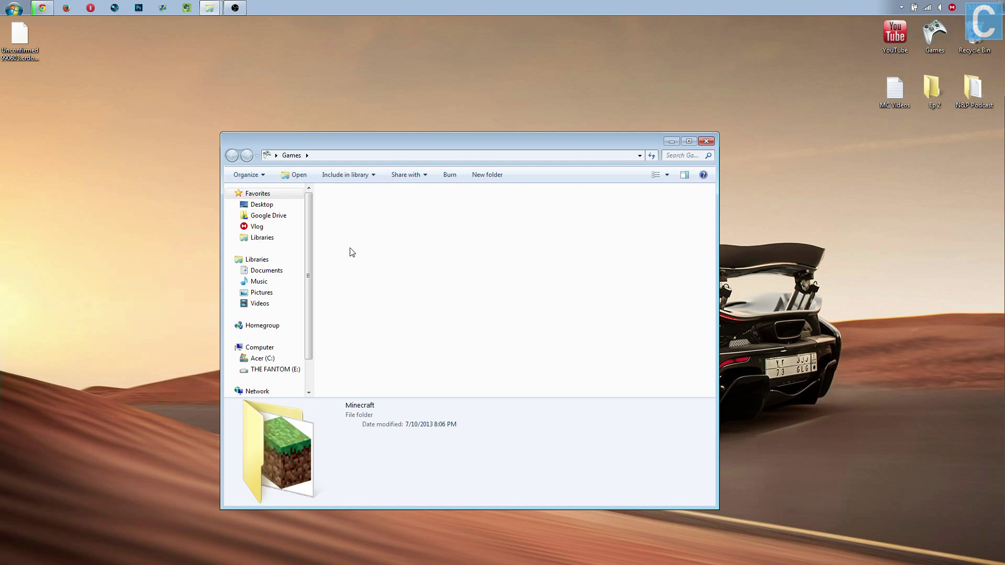
left_click(356, 203)
left_click(711, 142)
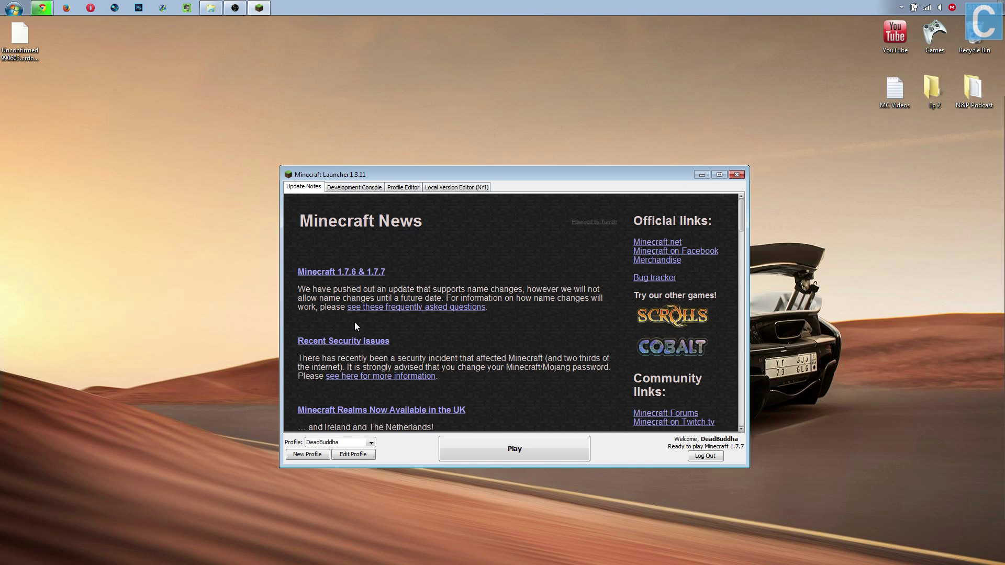
left_click(494, 446)
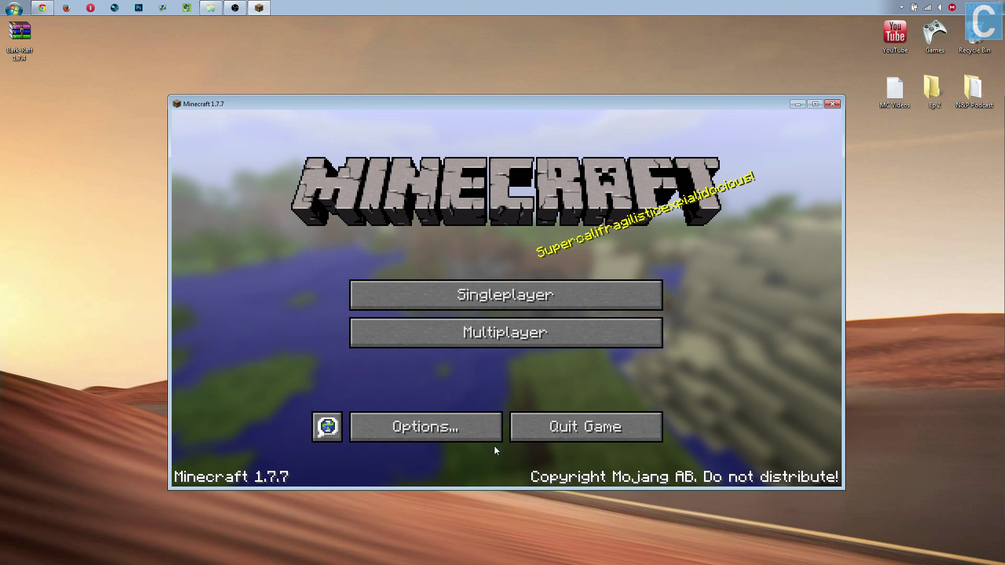
- Open Minecraft's resource pack folder from the game options and move the Bark-Raft 1.7.4 archive from the desktop into it
left_click(426, 429)
left_click(391, 403)
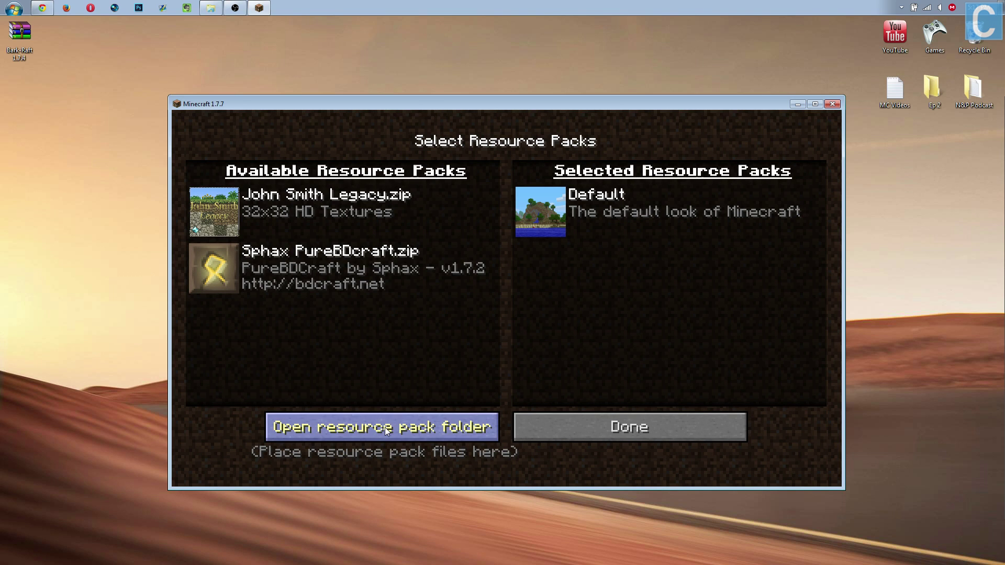
left_click(382, 428)
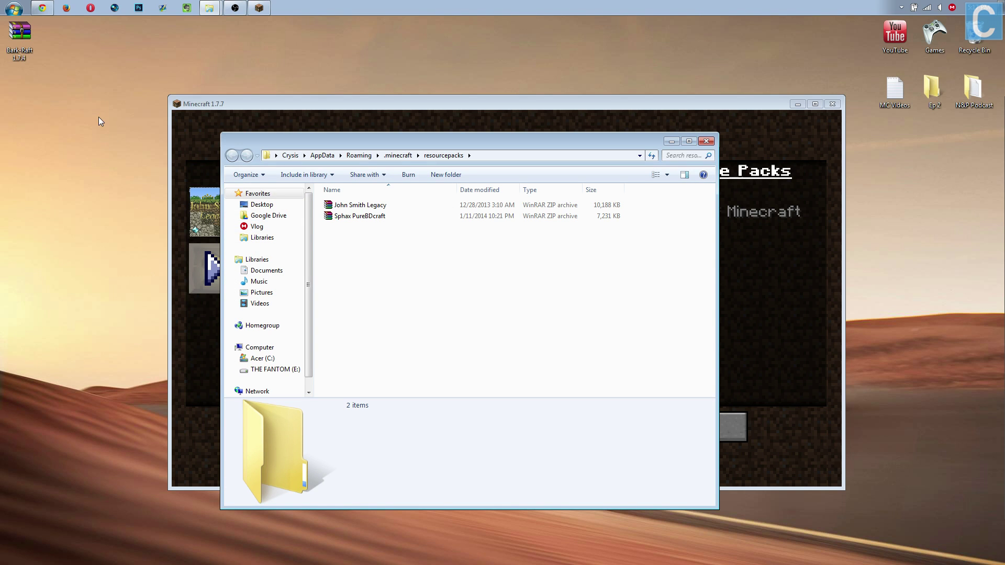
left_click(231, 186)
key("ctrl+v")
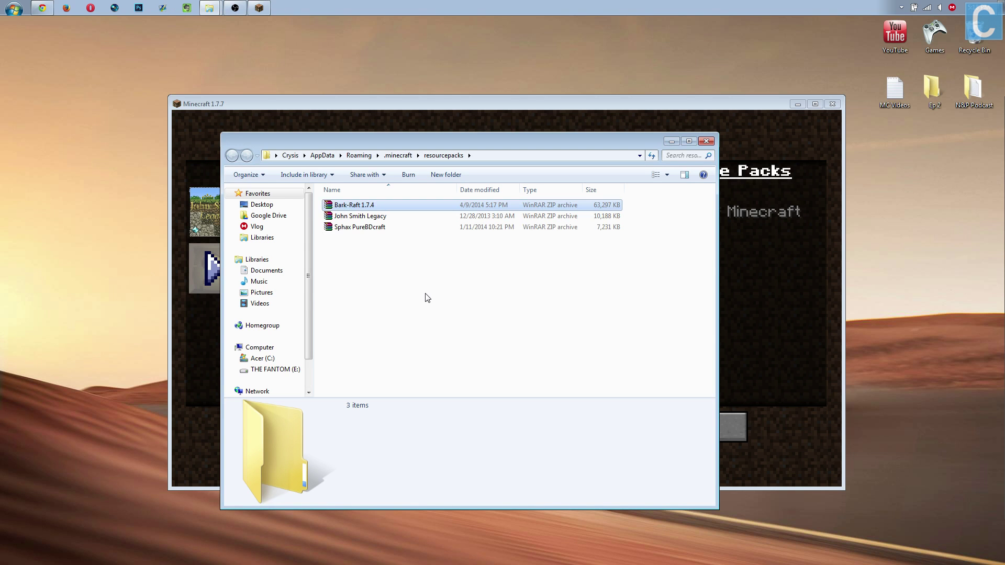
left_click(707, 142)
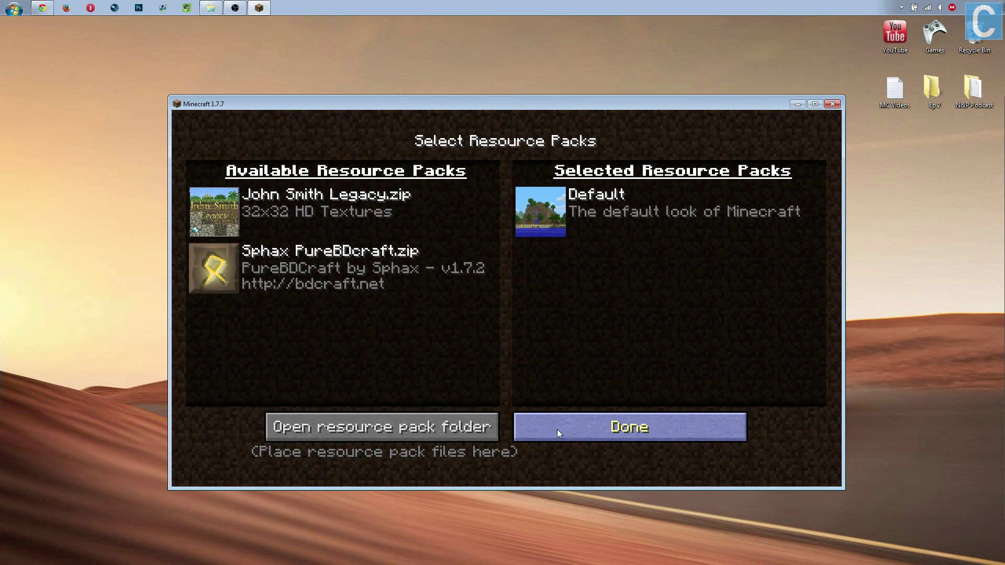
- Reopen the resource pack selection to refresh it and apply Bark-Raft 1.7.4.zip as a selected pack
left_click(587, 392)
left_click(373, 407)
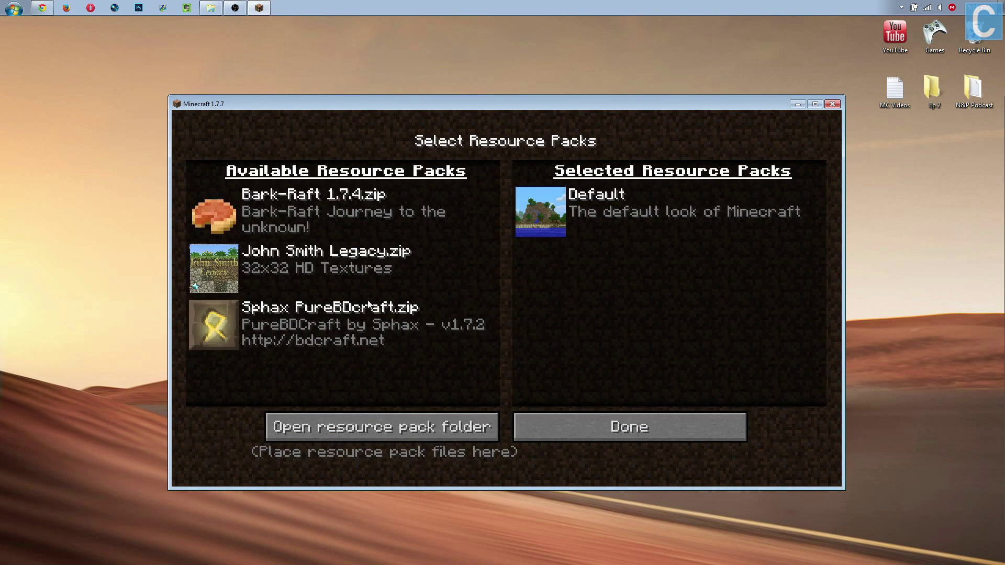
left_click(213, 214)
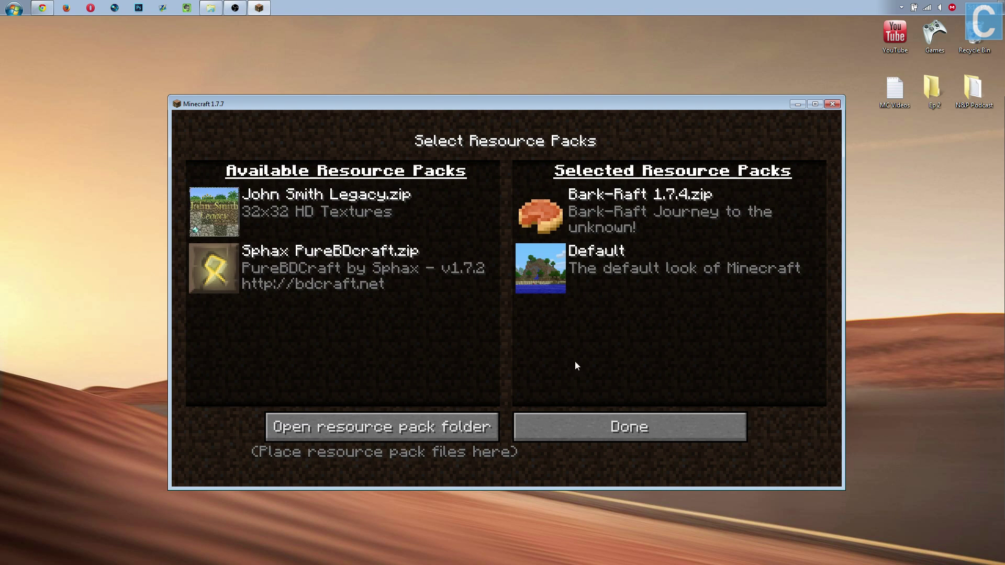
left_click(587, 425)
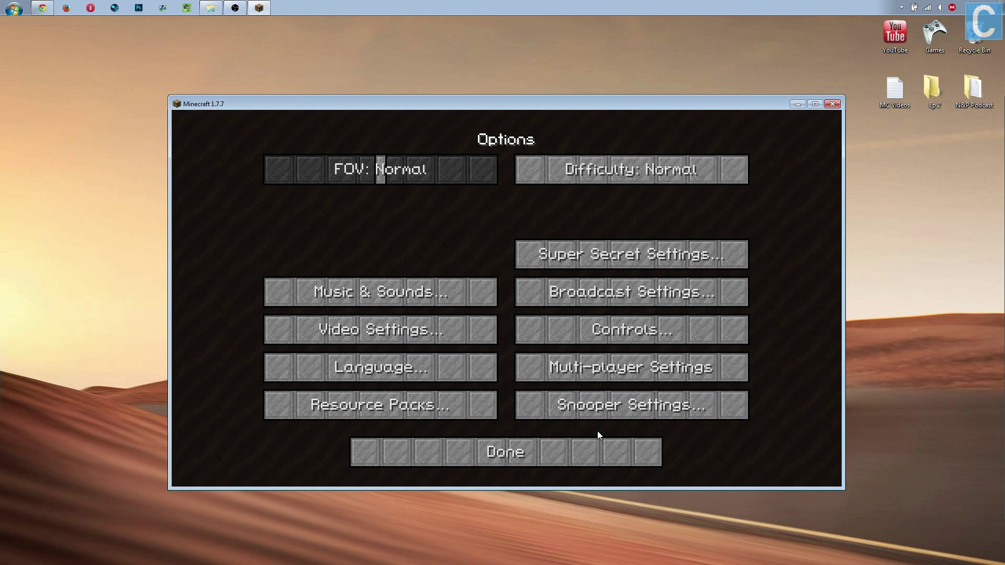
- Leave the options and load the singleplayer world CrysisCraft to view the new textures
left_click(588, 445)
left_click(504, 291)
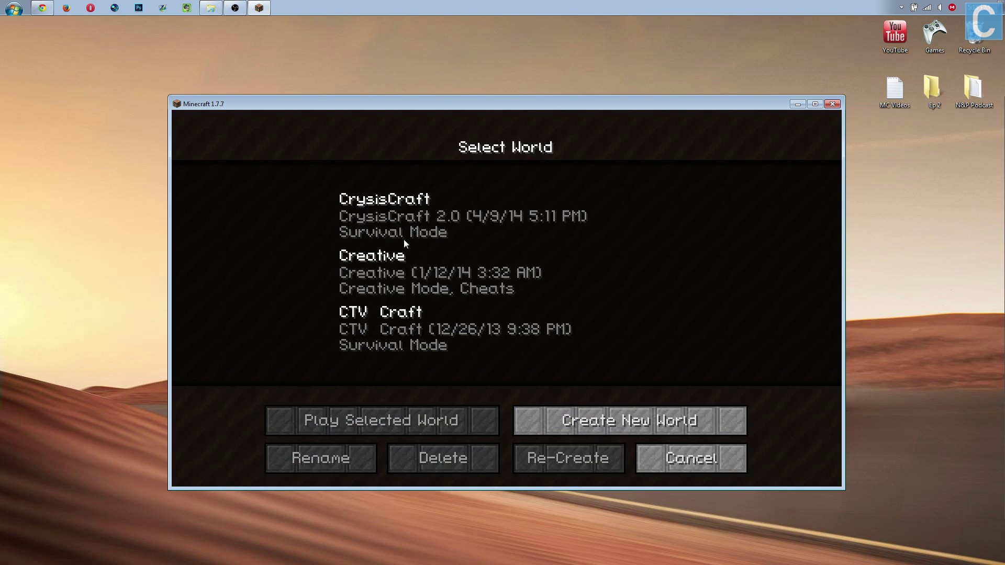
left_click(388, 205)
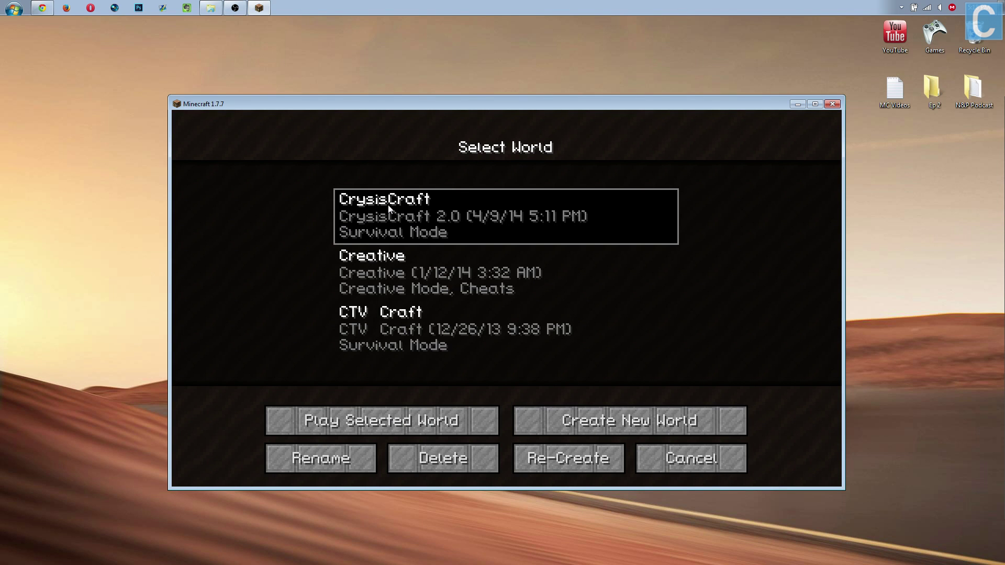
double_click(395, 232)
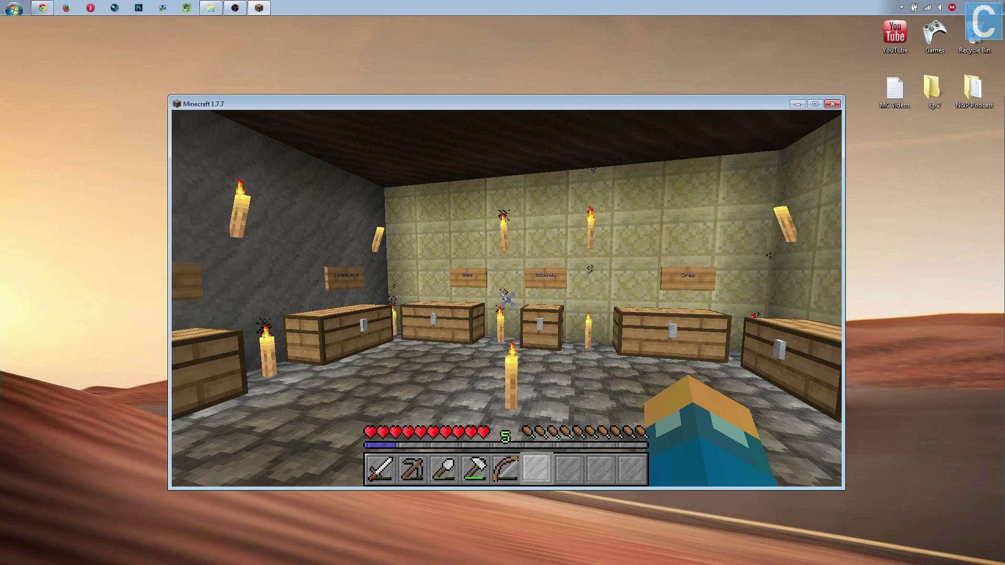
mouse_move(507, 299)
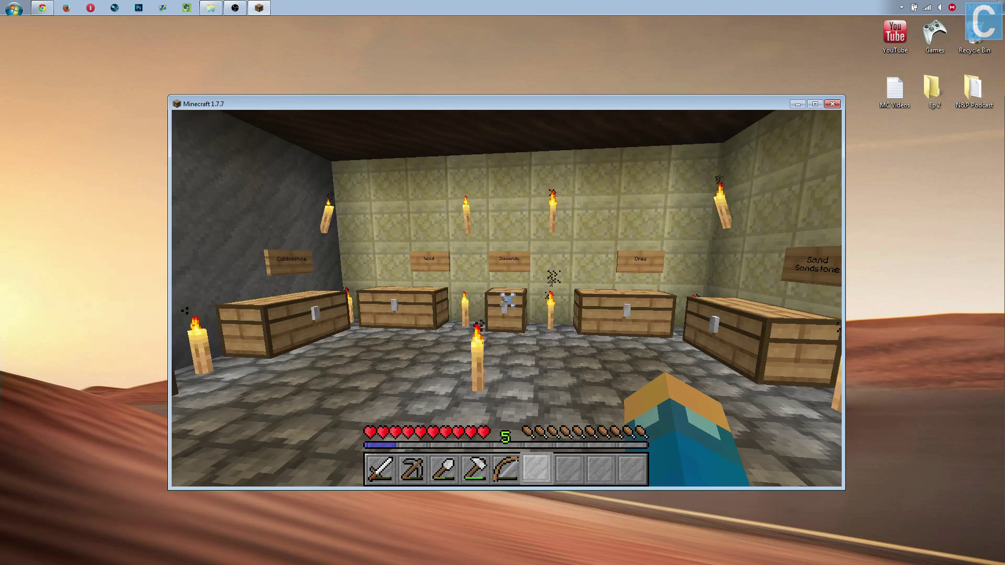